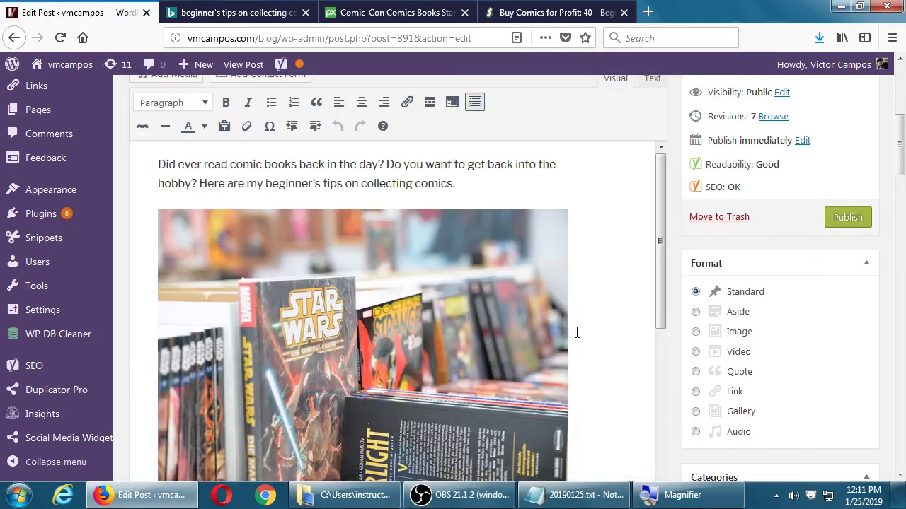
pyautogui.scroll(-10, 545, 300)
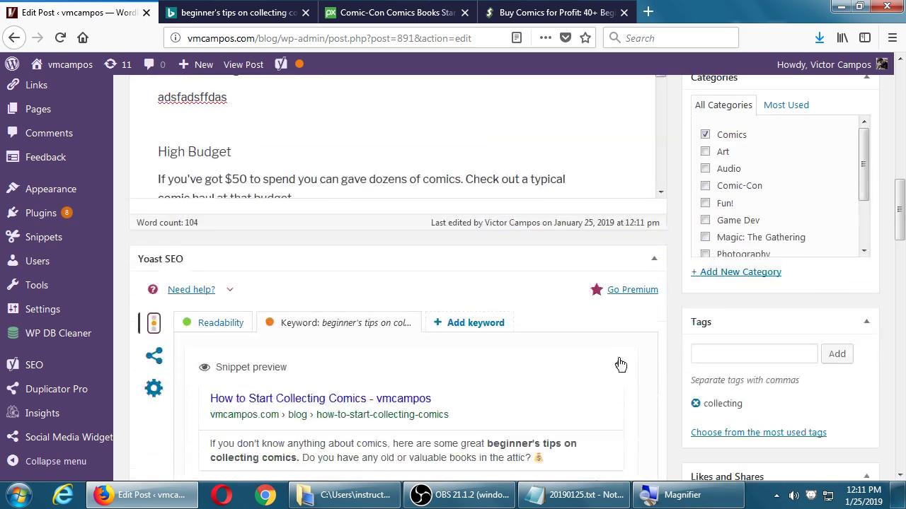
# - Magnify the lesson notes and add a 'Social Media' heading at the end, indenting the next line
pyautogui.click(569, 499)
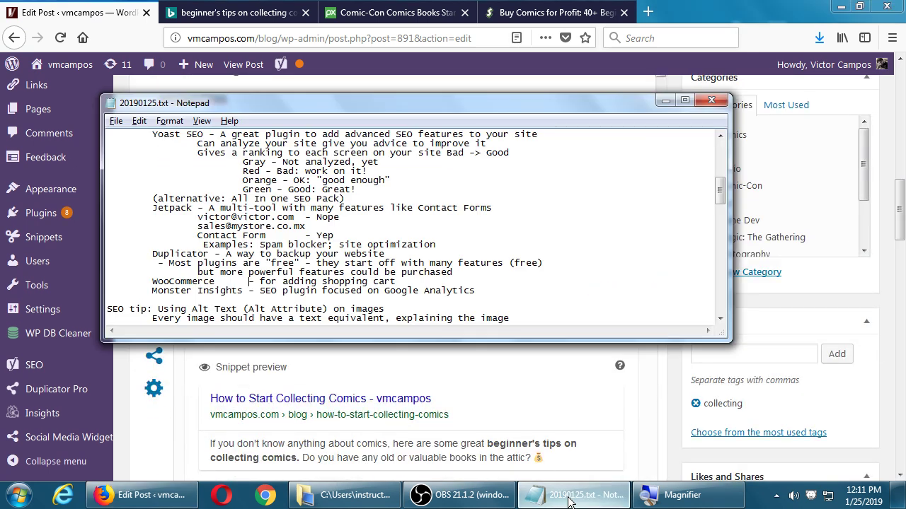
pyautogui.press('super+plus')
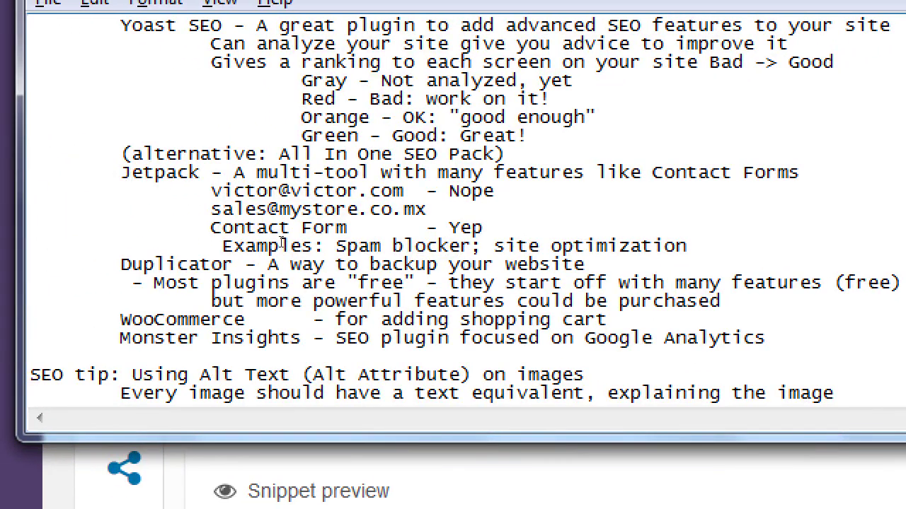
pyautogui.hotkey('ctrl', 'End')
pyautogui.write('Aft')
pyautogui.press('BackSpace')
pyautogui.press('BackSpace')
pyautogui.press('BackSpace')
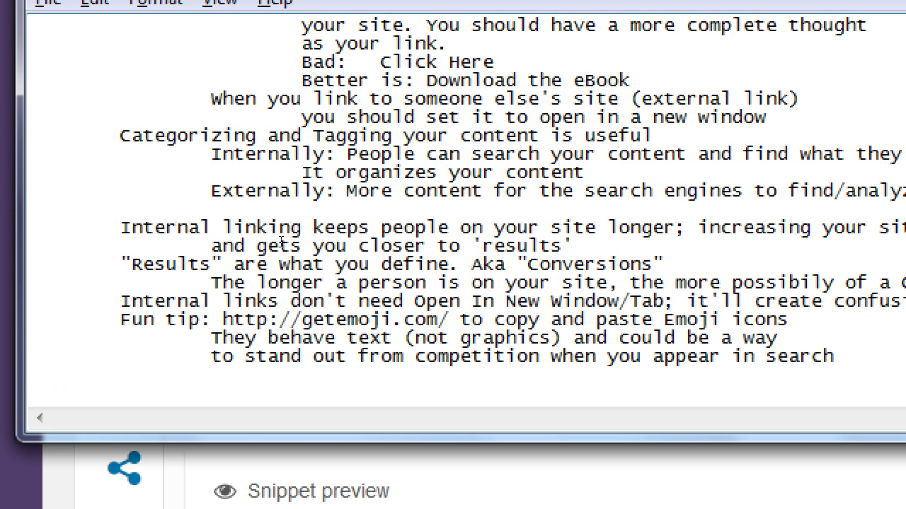
pyautogui.press('Return')
pyautogui.write('Social Media')
pyautogui.press('Return')
pyautogui.press('Tab')
# - Type indented lines: 'After creating content on your site then you should promote it off your site. Social media is a modern way to promote,'
pyautogui.write('Af')
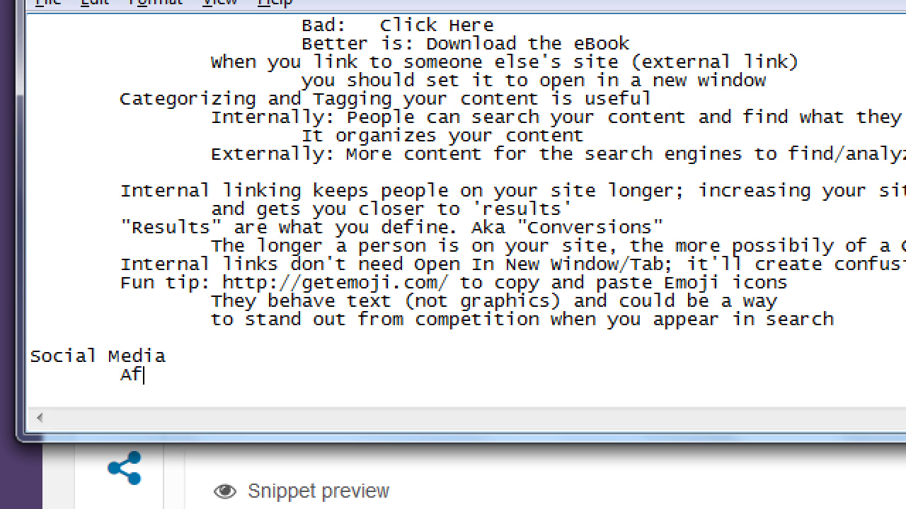
pyautogui.write('ter creating co')
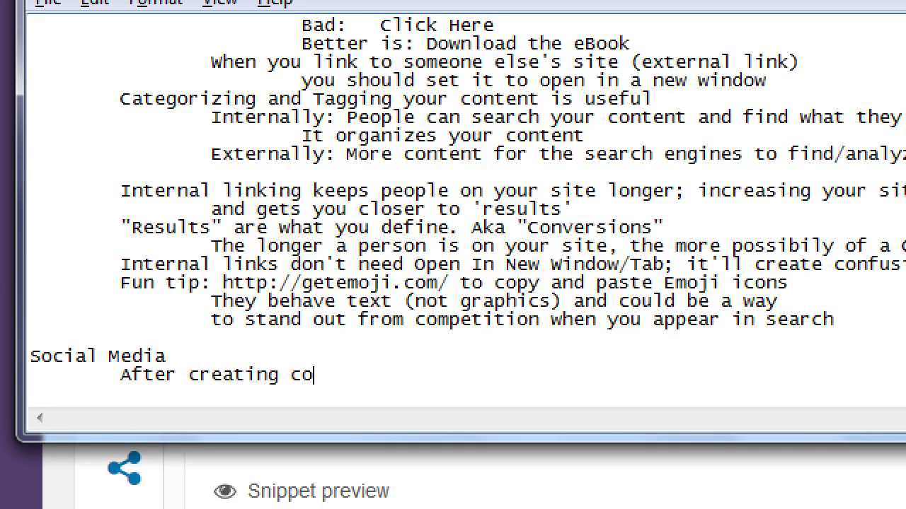
pyautogui.write('ntent on your')
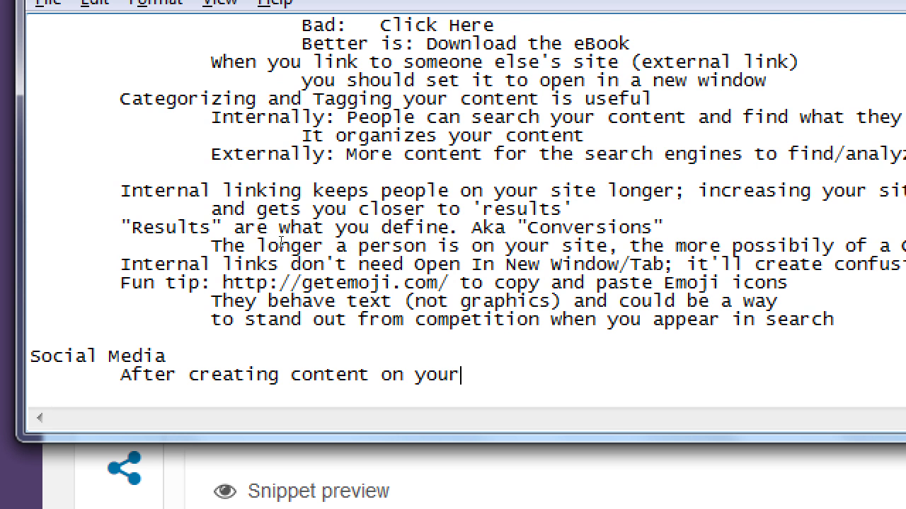
pyautogui.write(' site then you')
pyautogui.write(' hsoul')
pyautogui.press('BackSpace')
pyautogui.press('BackSpace')
pyautogui.press('BackSpace')
pyautogui.press('BackSpace')
pyautogui.press('BackSpace')
pyautogui.write('should promote it')
pyautogui.press('Return')
pyautogui.press('Tab')
pyautogui.press('Tab')
pyautogui.write('off your site. Social media is a modern way to mor')
pyautogui.press('BackSpace')
pyautogui.press('BackSpace')
pyautogui.press('BackSpace')
pyautogui.write('promote,')
# - Continue on a further-indented line with 'market, advertise your cont'
pyautogui.press('Return')
pyautogui.press('Tab')
pyautogui.press('Tab')
pyautogui.write('maerk')
pyautogui.press('BackSpace')
pyautogui.press('BackSpace')
pyautogui.press('BackSpace')
pyautogui.write('rket, advertis')
pyautogui.write('e your co')
pyautogui.write('ntr')
pyautogui.press('BackSpace')
# - Finish 'content.' and add the line 'Post a link to this article on your business page Facebook;'
pyautogui.write('ent.')
pyautogui.press('Return')
pyautogui.press('Tab')
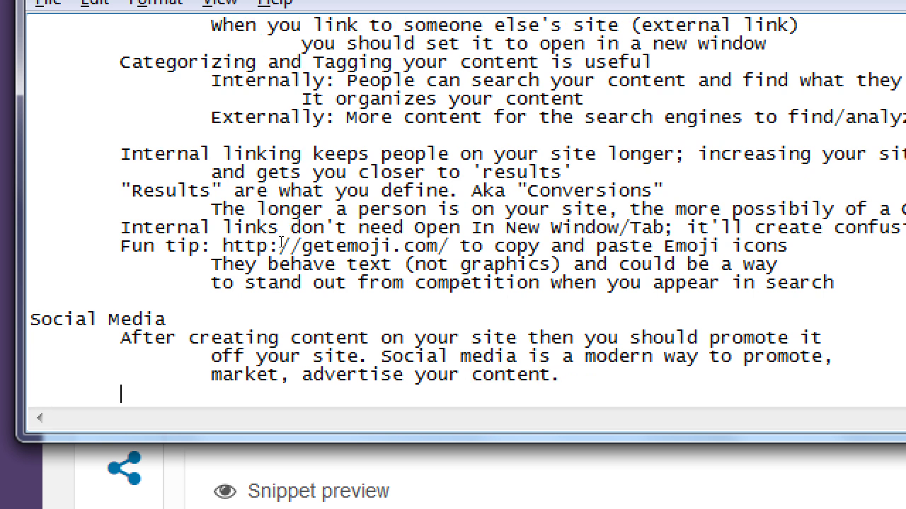
pyautogui.write('Post a link to thi')
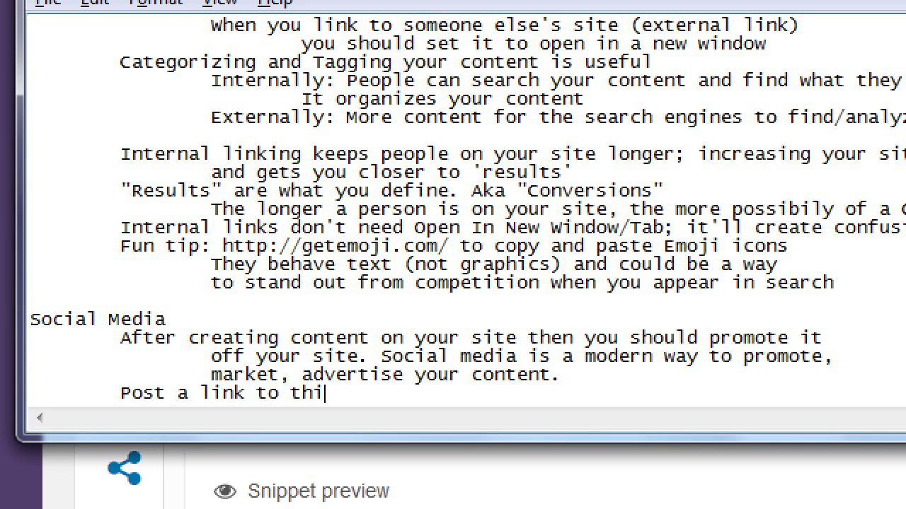
pyautogui.write('s article o')
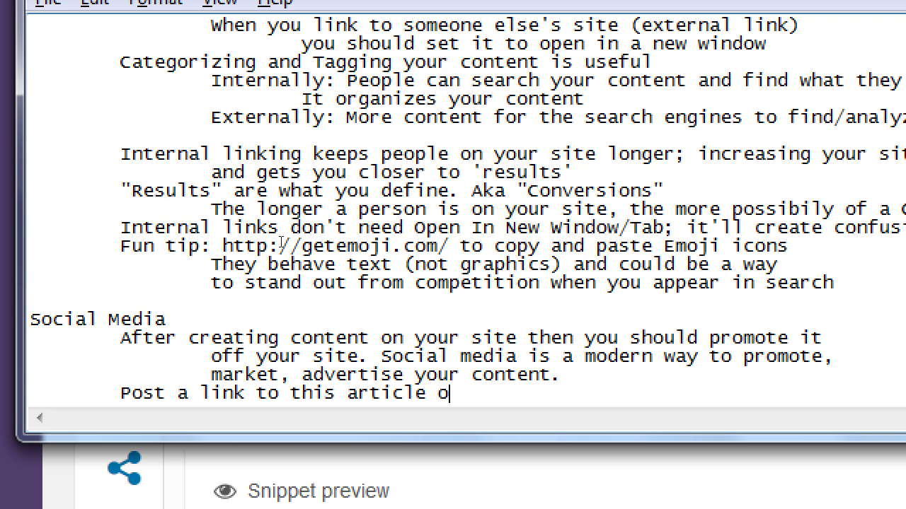
pyautogui.write('n your buis')
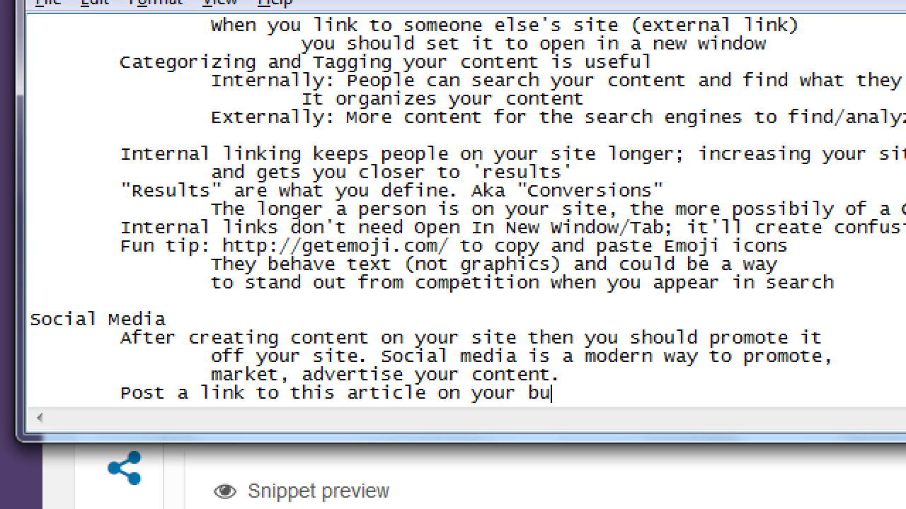
pyautogui.press('BackSpace')
pyautogui.press('BackSpace')
pyautogui.write('siness p')
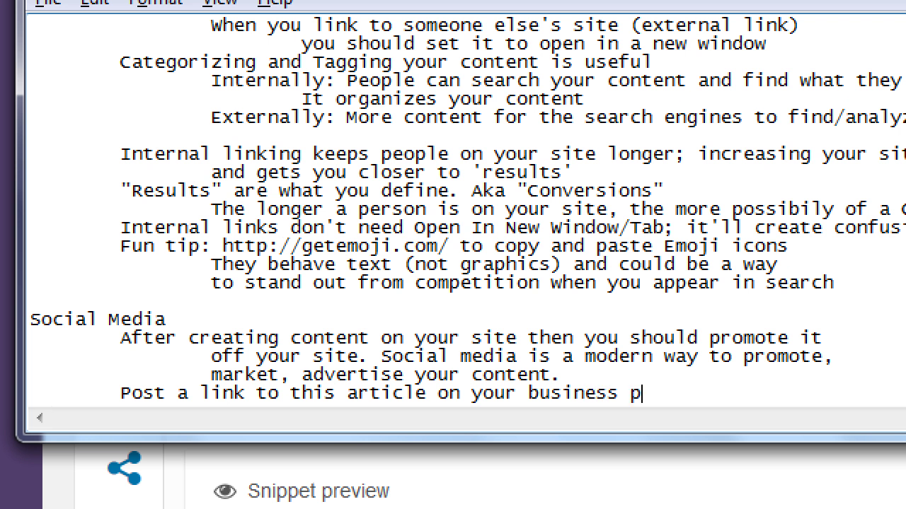
pyautogui.write('age Facebook;')
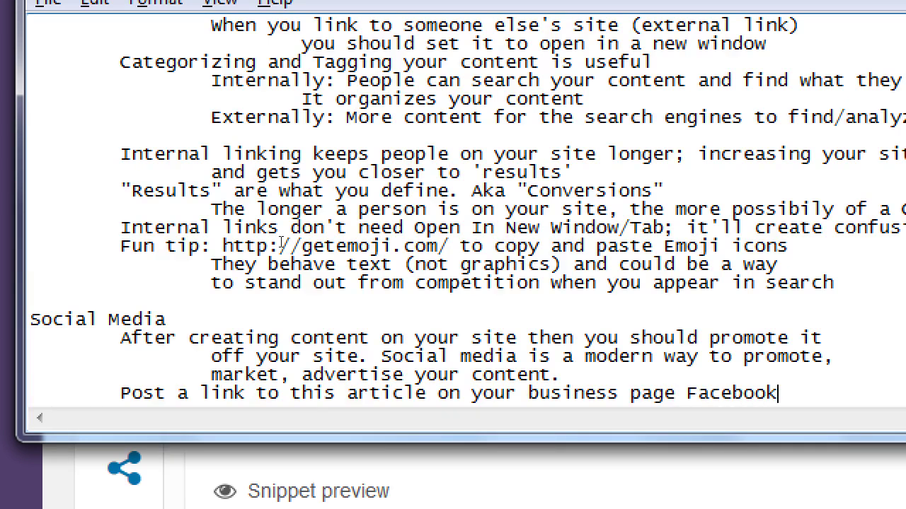
# - Add the indented line 'or Tweet about it on your biz's Twitter.'
pyautogui.press('Return')
pyautogui.press('Tab')
pyautogui.press('Tab')
pyautogui.write('or ')
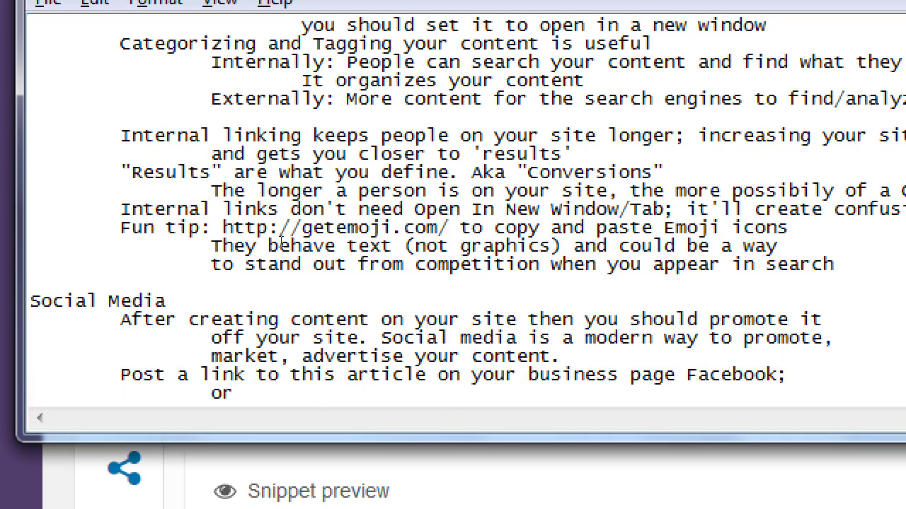
pyautogui.write('Tweet about i')
pyautogui.write('t on your busine')
pyautogui.press('BackSpace')
pyautogui.press('BackSpace')
pyautogui.press('BackSpace')
pyautogui.press('BackSpace')
pyautogui.write('s')
pyautogui.press('BackSpace')
pyautogui.press('BackSpace')
pyautogui.write("iz's Twitter.")
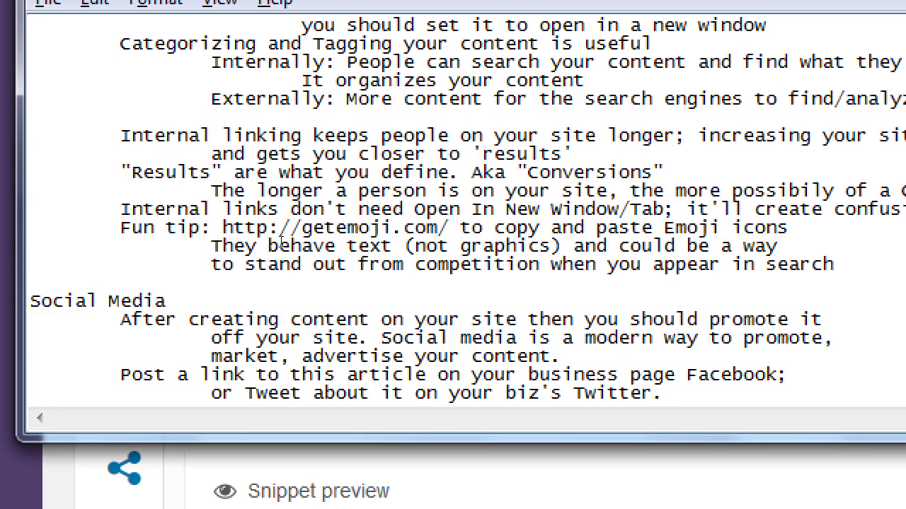
# - Append '- SEM' to the Social Media heading and select the word SEM
pyautogui.press('Up')
pyautogui.press('Up')
pyautogui.press('Up')
pyautogui.press('Up')
pyautogui.press('Up')
pyautogui.write('- SEM')
pyautogui.hotkey('shift', 'Left')
pyautogui.hotkey('shift', 'Left')
pyautogui.hotkey('shift', 'Left')
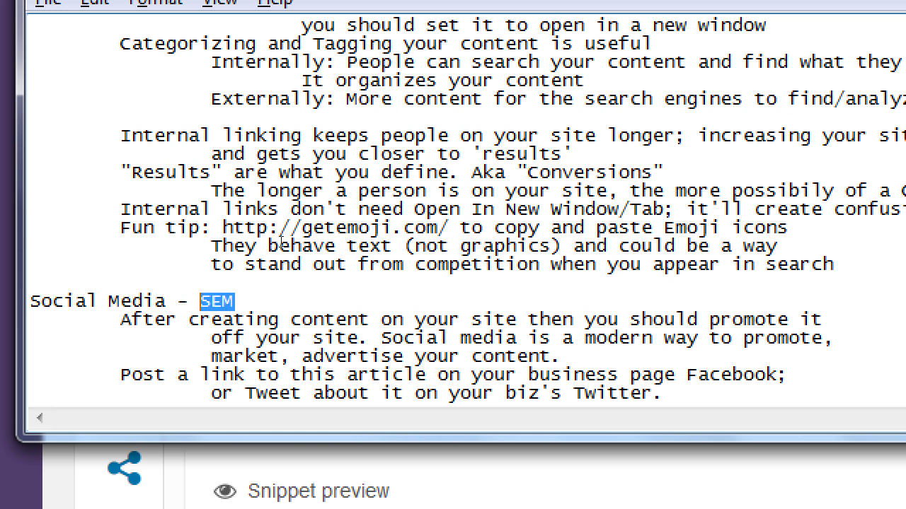